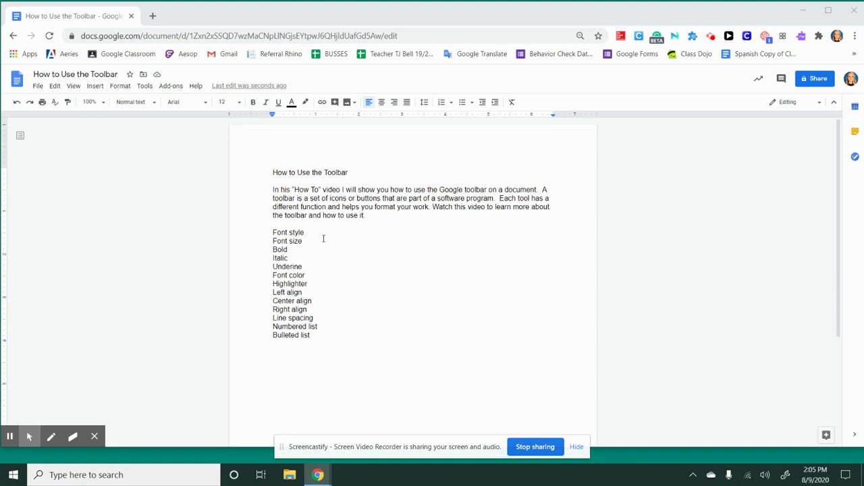
Step: Try Times New Roman and Comic Sans MS on all the document text, then revert to Arial
drag(315, 338, 253, 162)
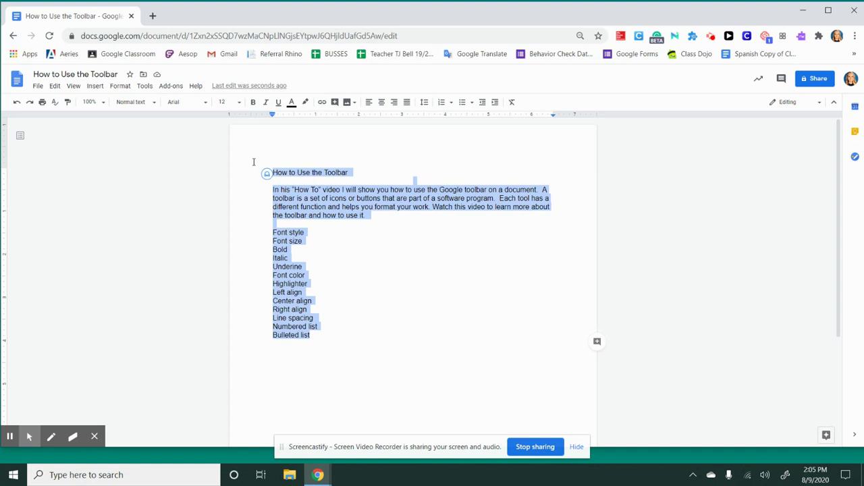
click(204, 104)
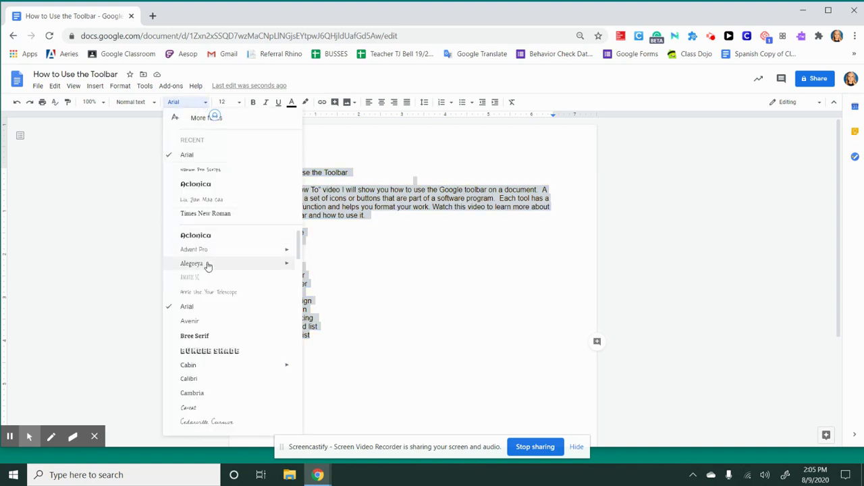
scroll(208, 265, down, 2)
scroll(208, 265, up, 2)
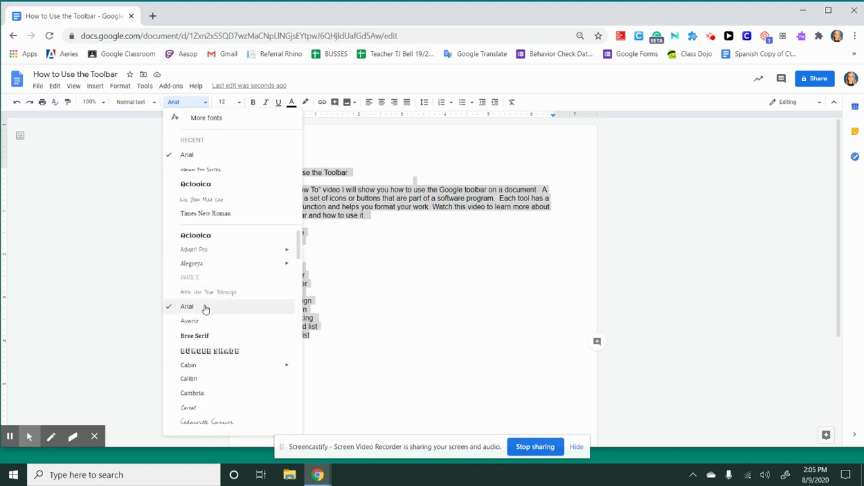
click(207, 215)
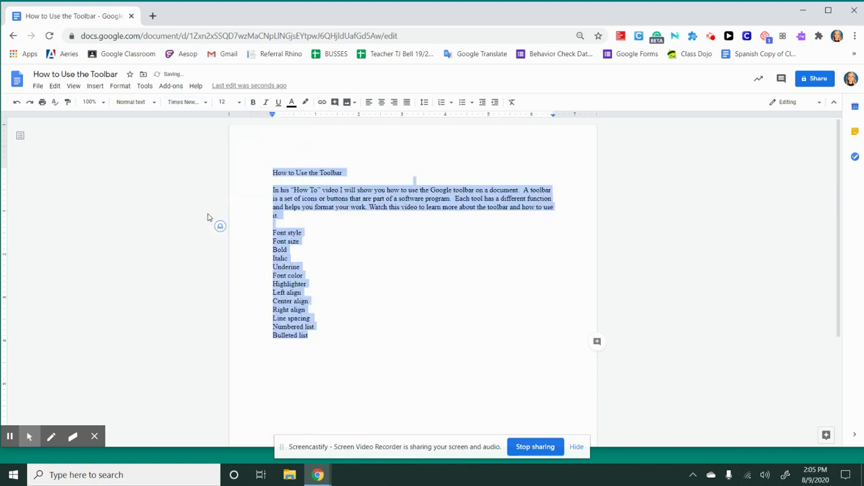
click(195, 102)
scroll(216, 345, down, 5)
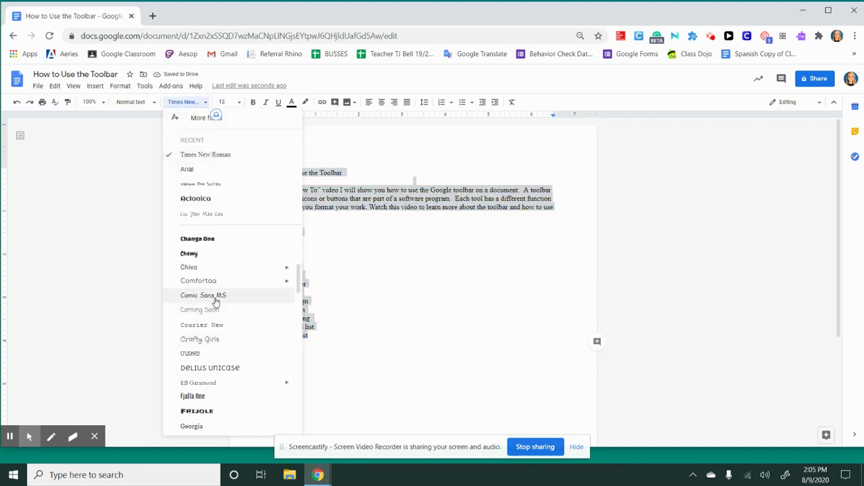
click(216, 297)
click(196, 102)
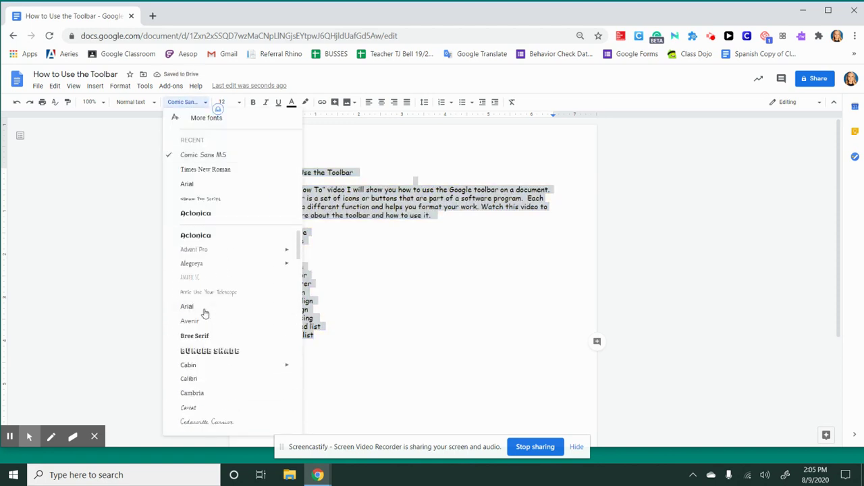
click(198, 306)
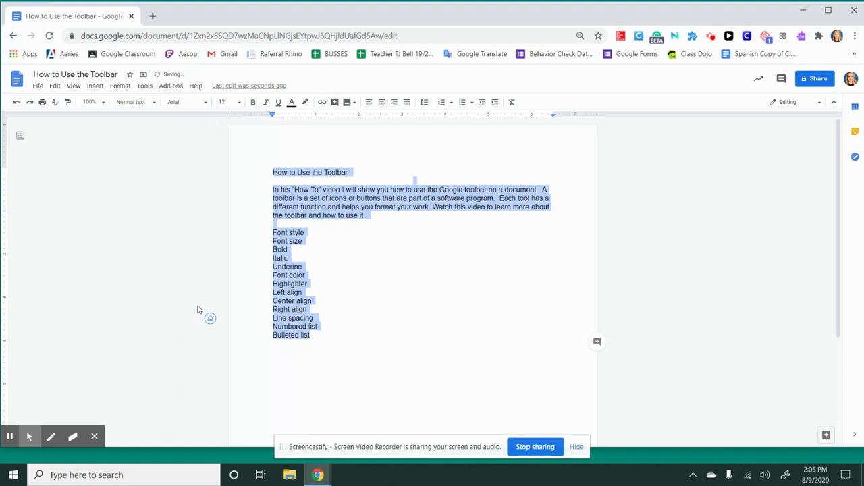
Step: Preview the text in Nanum Pen Script and Bungee Shade, then return it to Arial
click(201, 105)
click(221, 199)
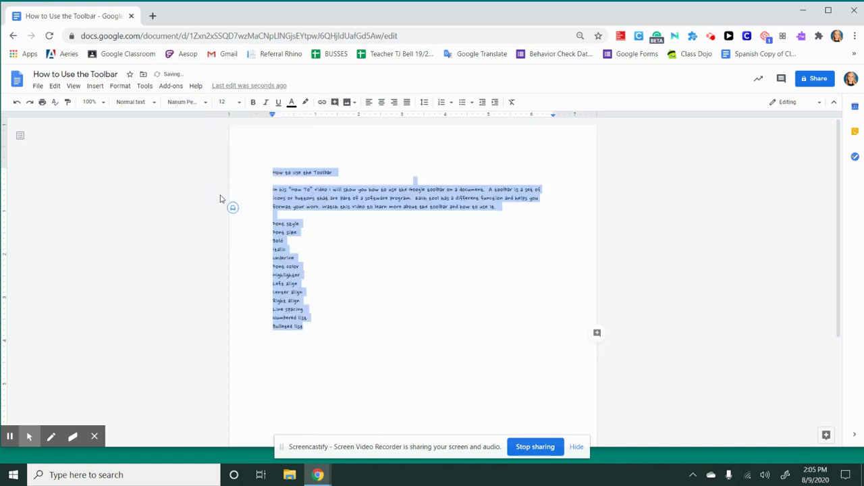
click(202, 105)
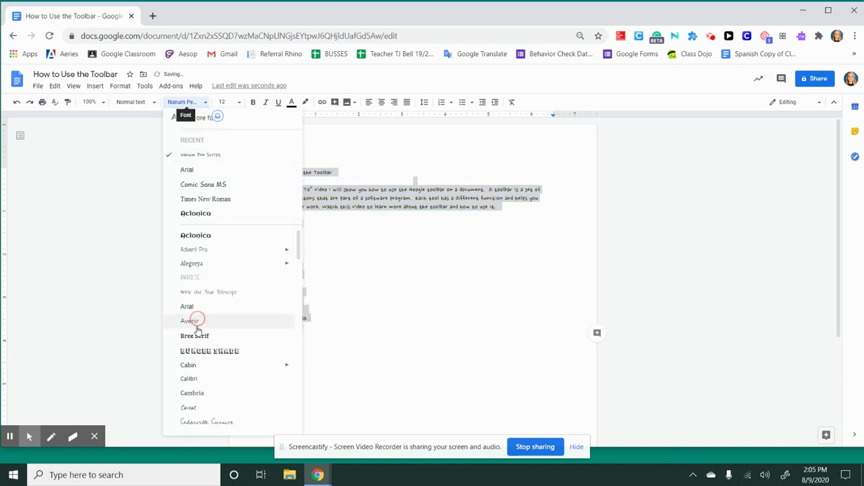
click(203, 351)
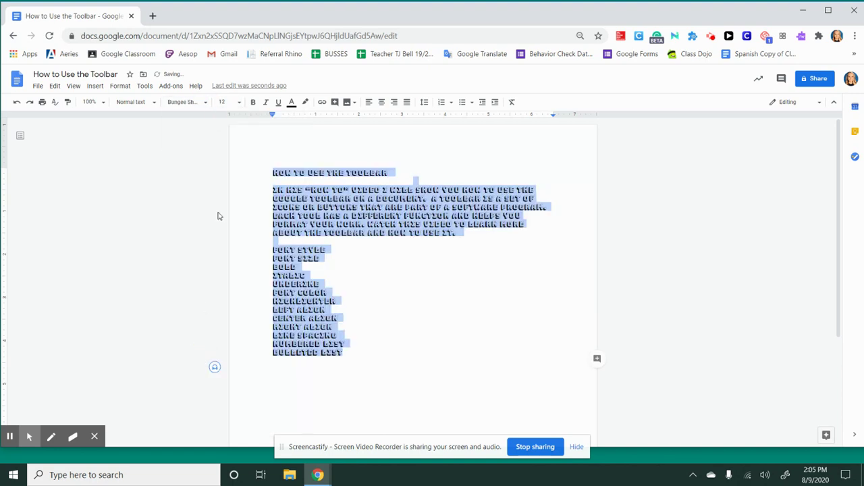
click(206, 102)
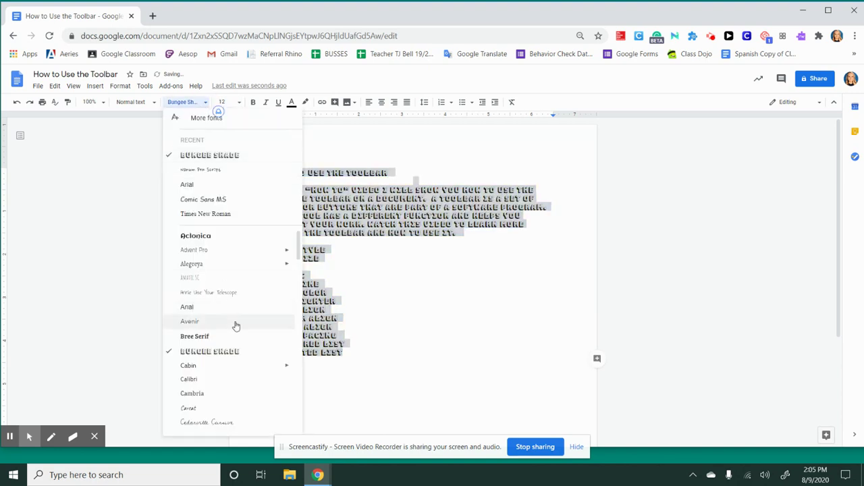
click(200, 307)
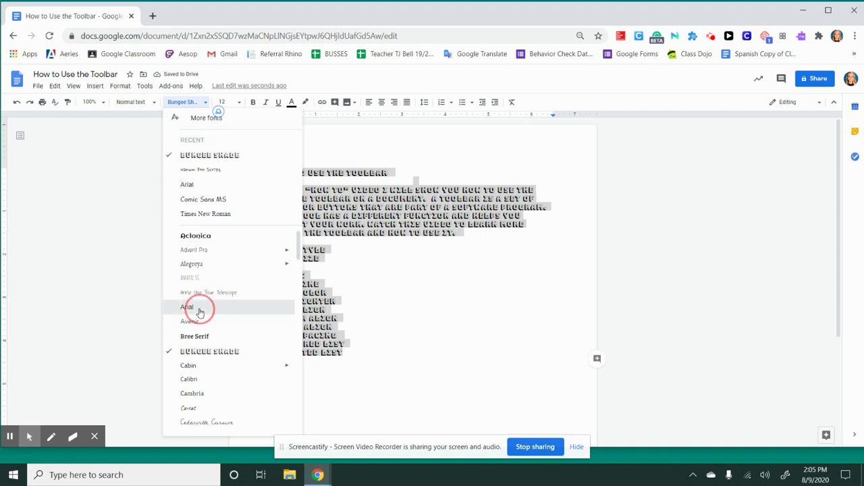
click(347, 177)
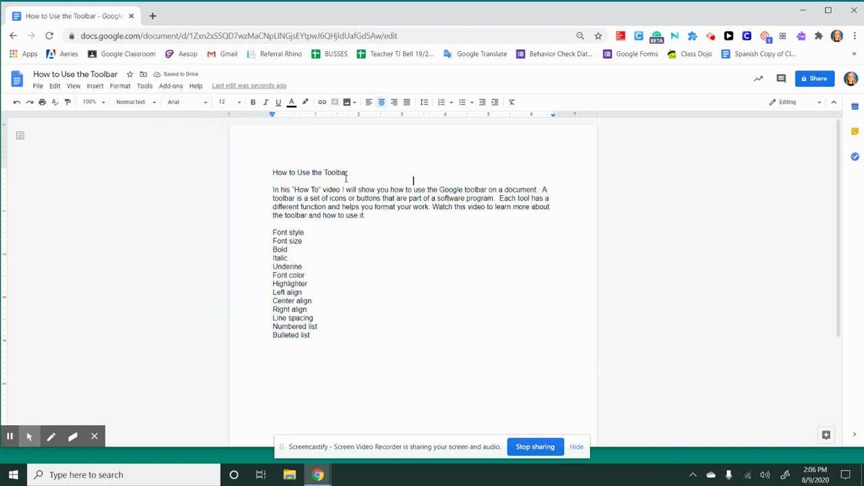
Step: Test font sizes 48 pt and 24 pt on all text, leaving it at 12 pt
drag(311, 335, 249, 158)
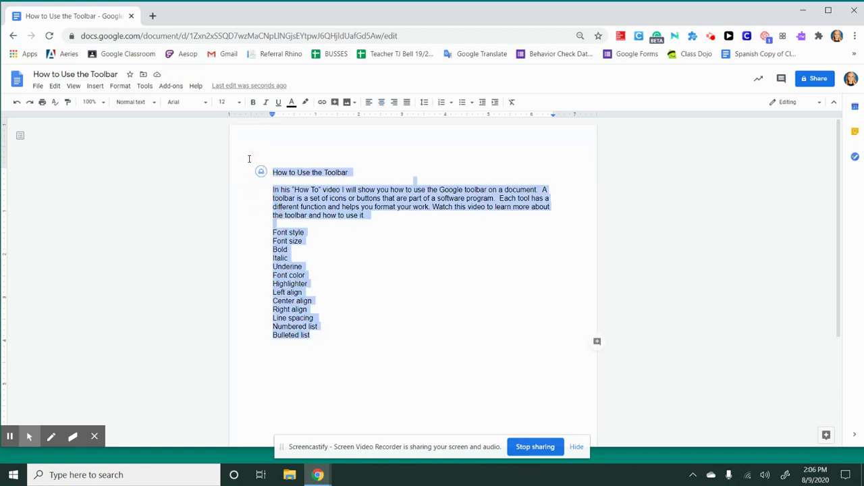
click(229, 102)
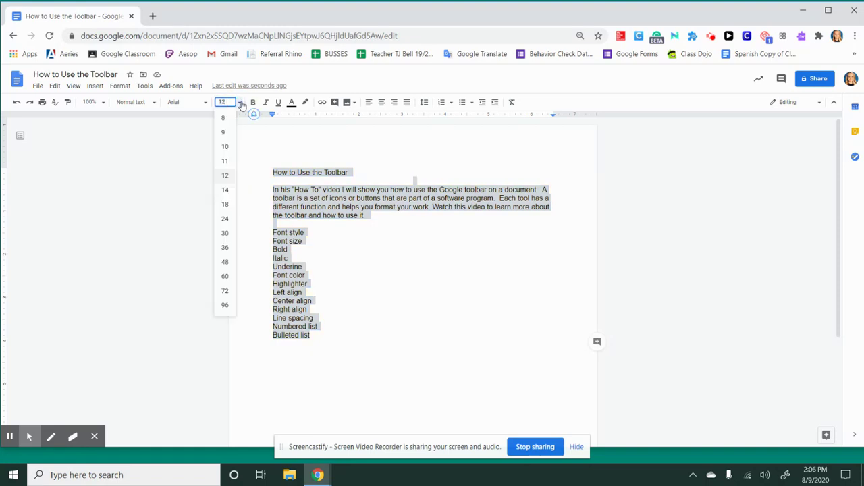
click(225, 263)
click(228, 103)
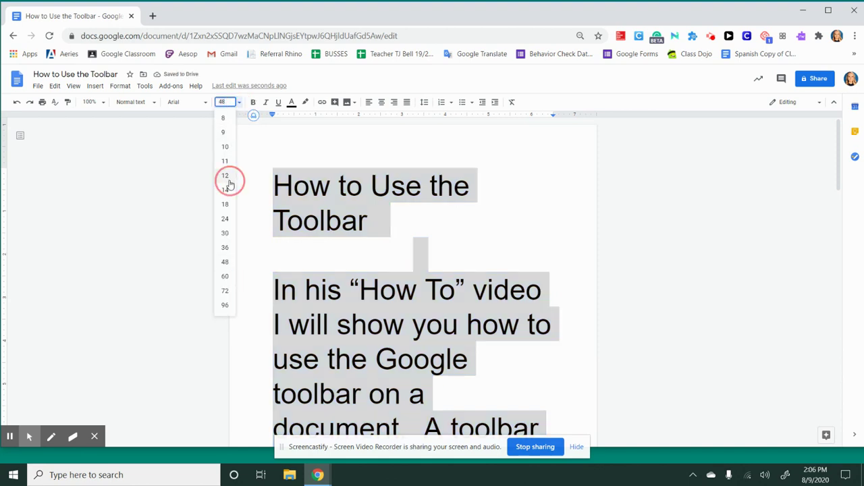
click(225, 176)
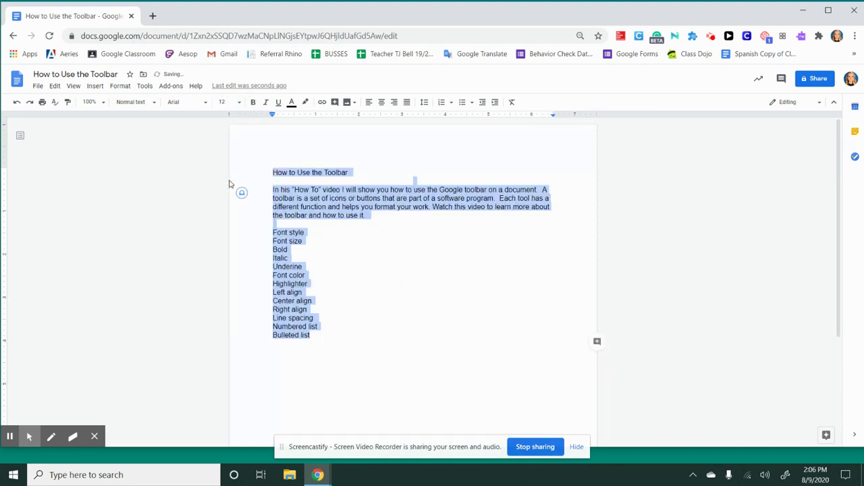
click(240, 106)
click(226, 226)
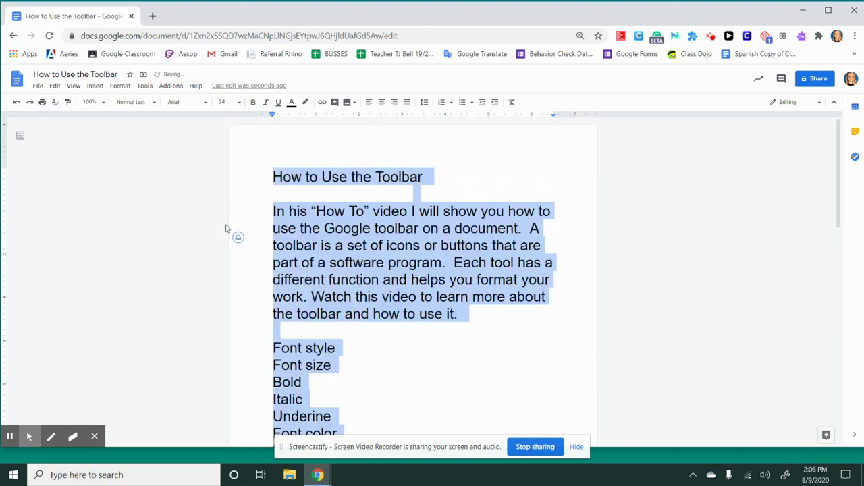
key(ctrl+z)
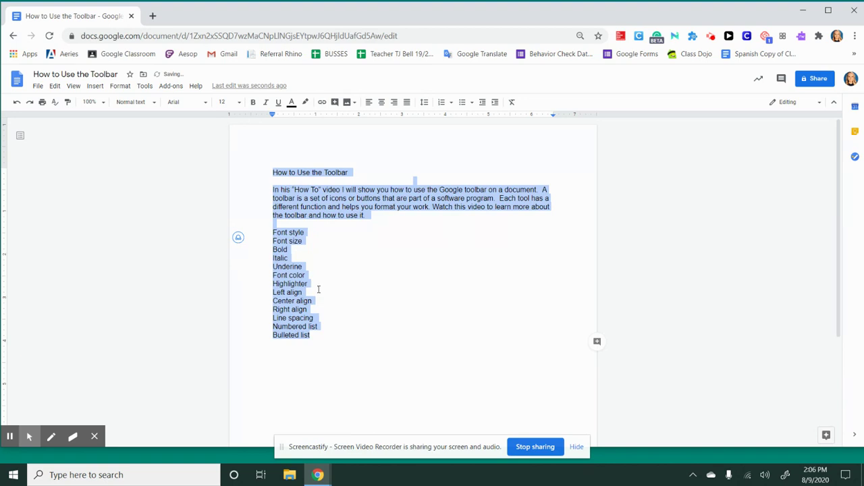
click(343, 203)
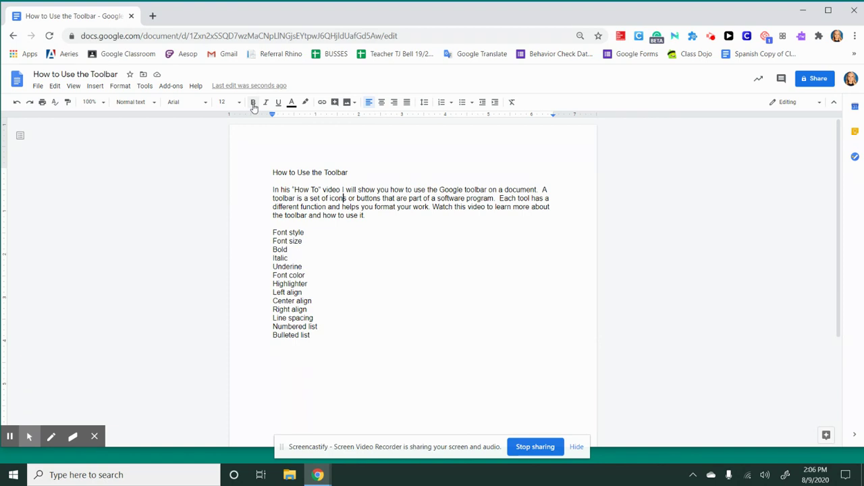
Step: Make the whole title line bold
double_click(317, 172)
triple_click(318, 172)
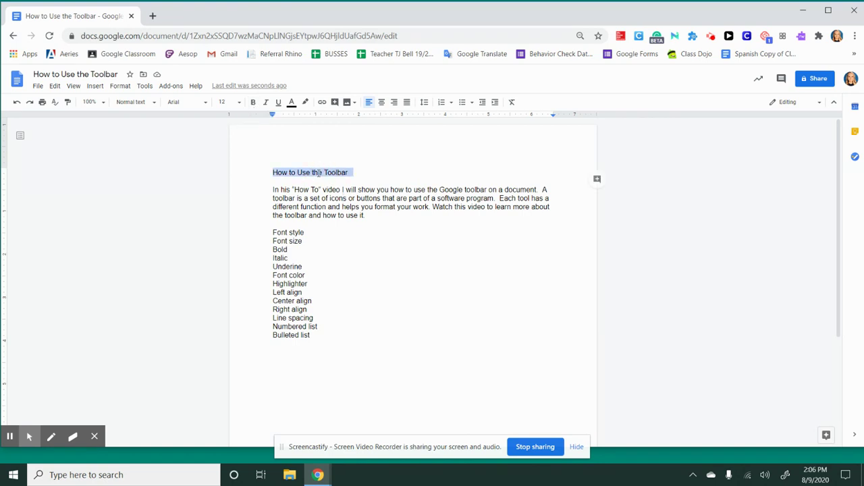
click(254, 102)
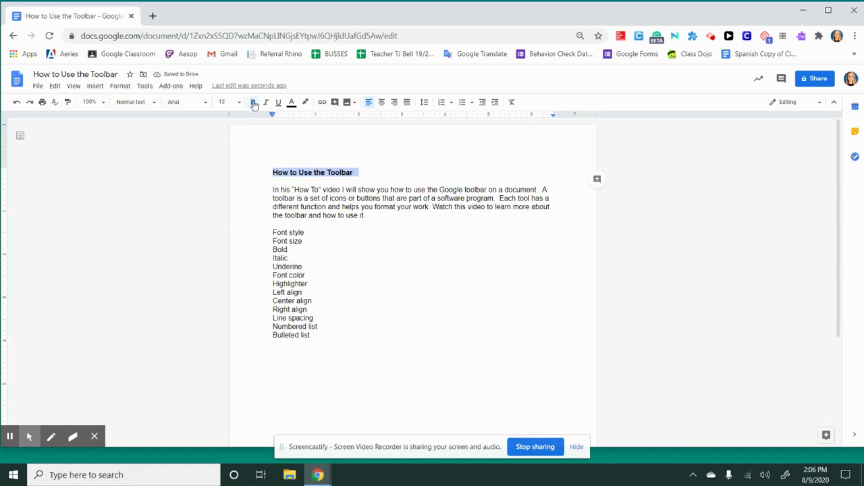
click(359, 257)
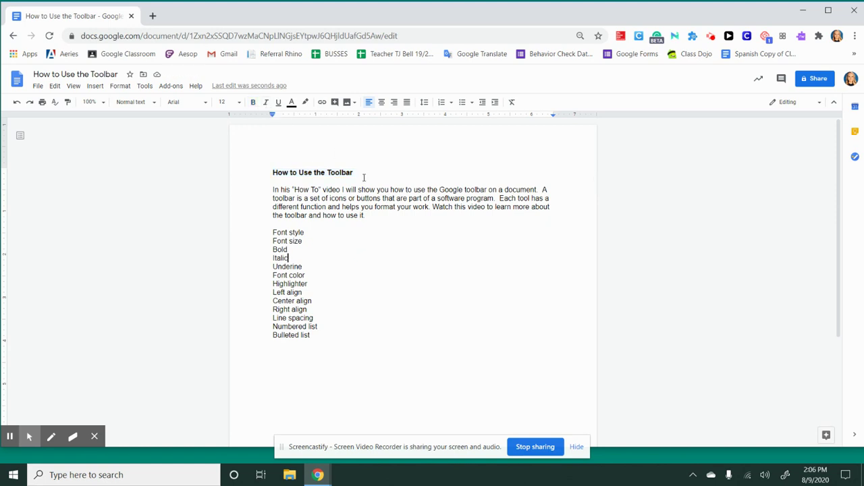
Step: Italicize "How To" and underline "Google toolbar" in the intro paragraph
drag(291, 189, 322, 190)
click(266, 102)
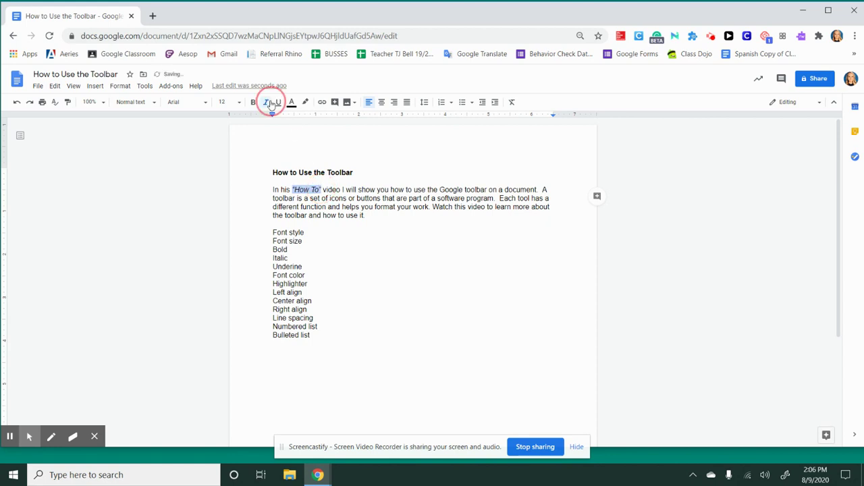
click(402, 334)
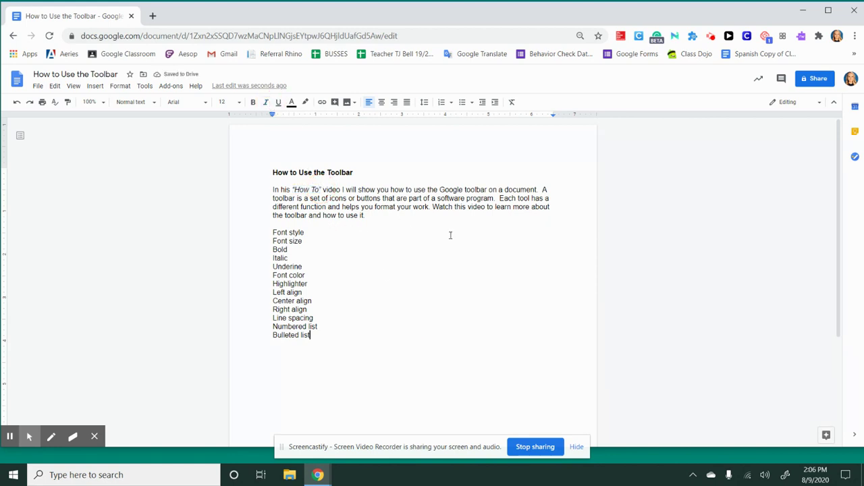
drag(439, 190, 486, 190)
click(278, 102)
click(369, 264)
drag(321, 336, 236, 158)
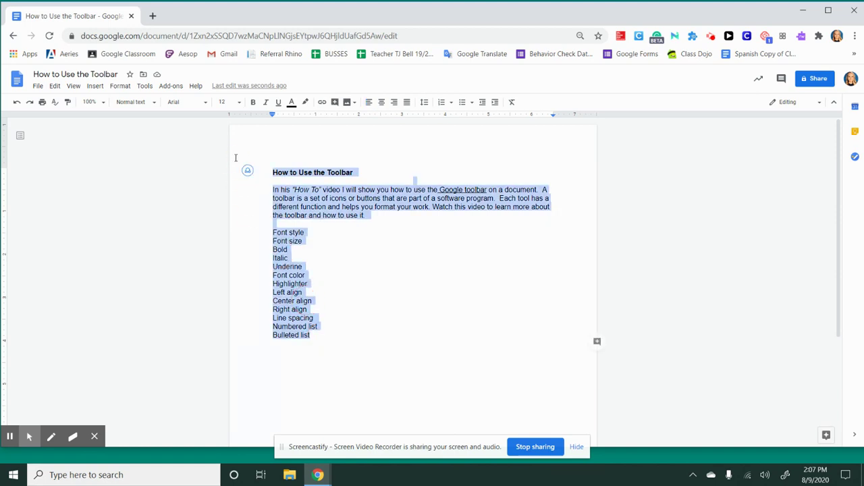
click(292, 102)
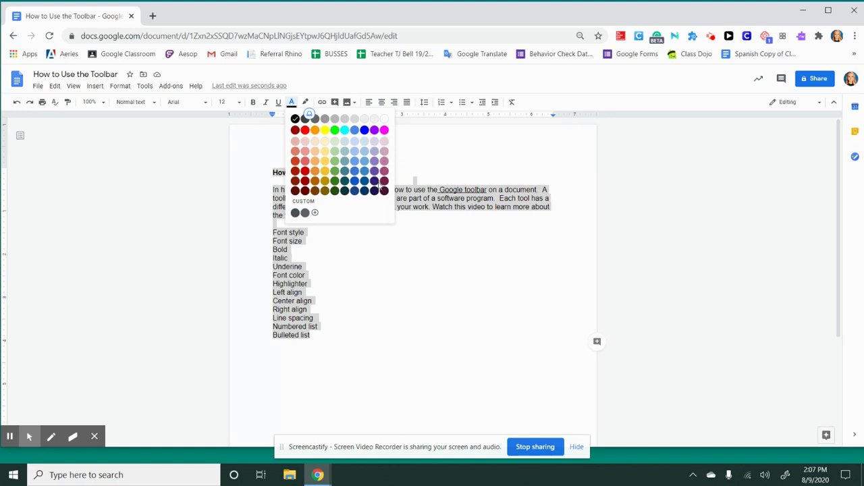
click(305, 130)
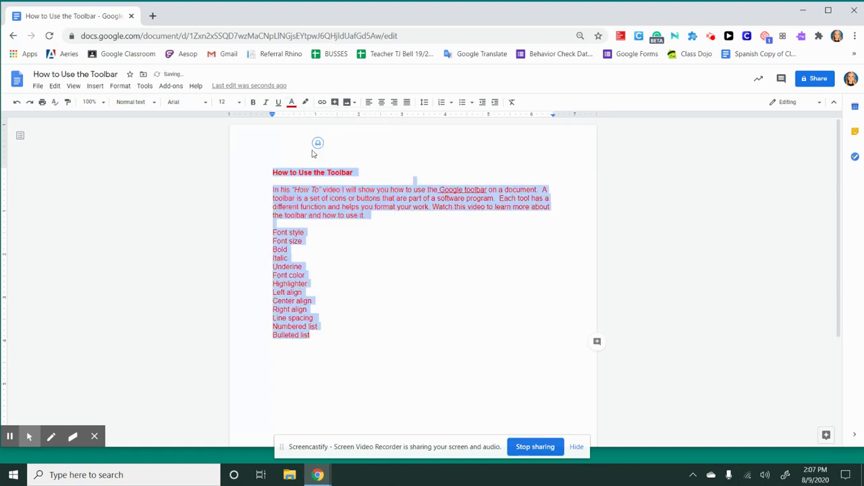
click(291, 102)
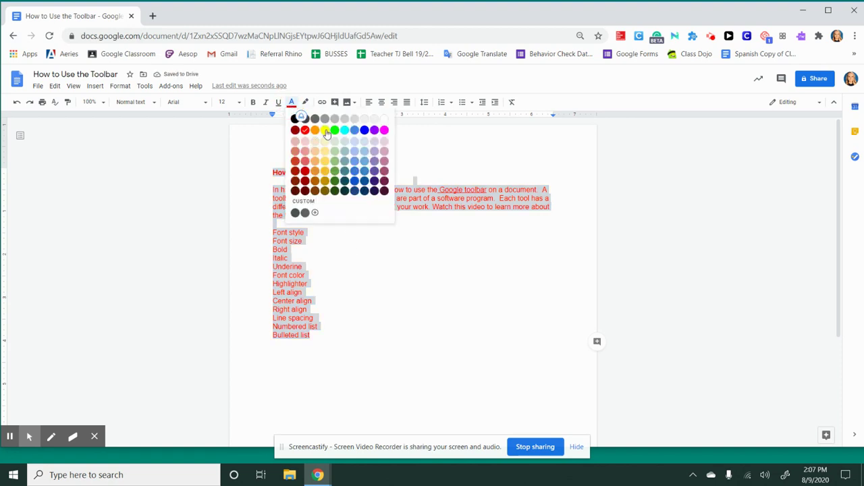
click(326, 130)
click(383, 295)
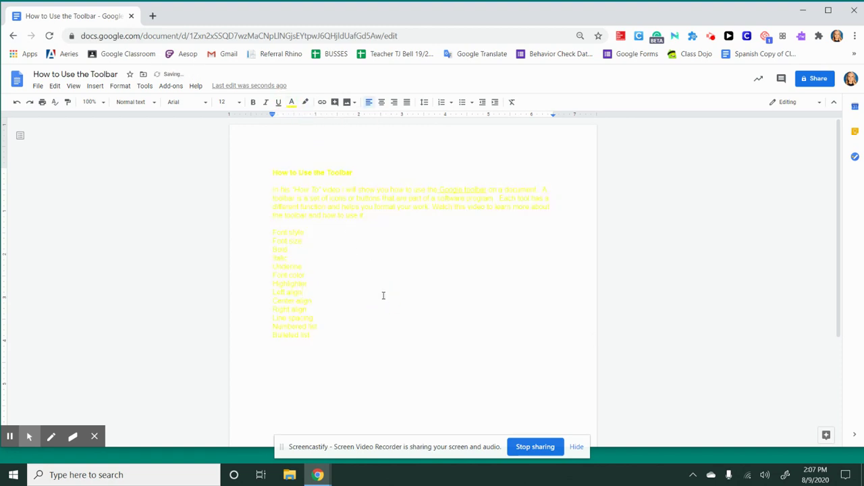
drag(311, 334, 250, 141)
click(291, 102)
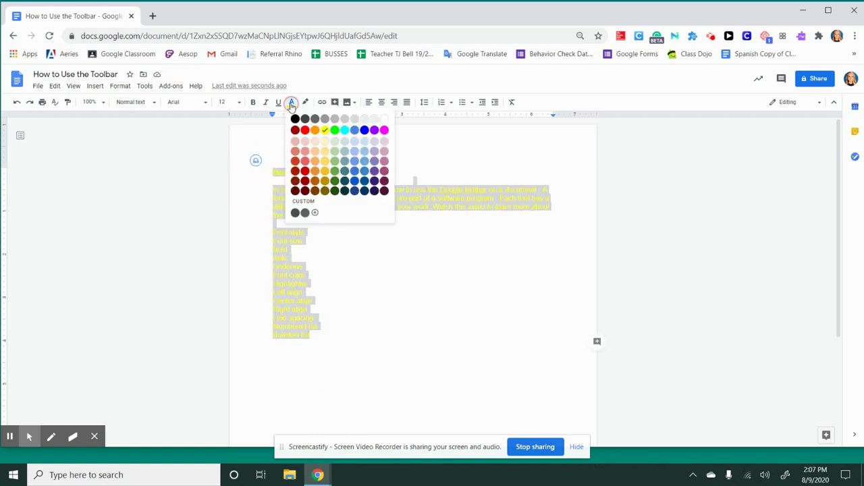
click(295, 119)
click(292, 102)
click(295, 119)
click(337, 288)
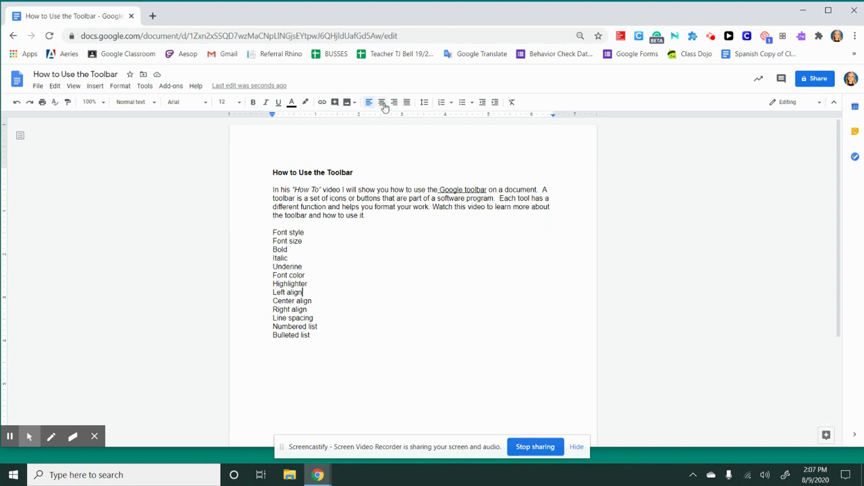
Step: Remove the extra spaces before the title
click(272, 173)
drag(272, 173, 367, 173)
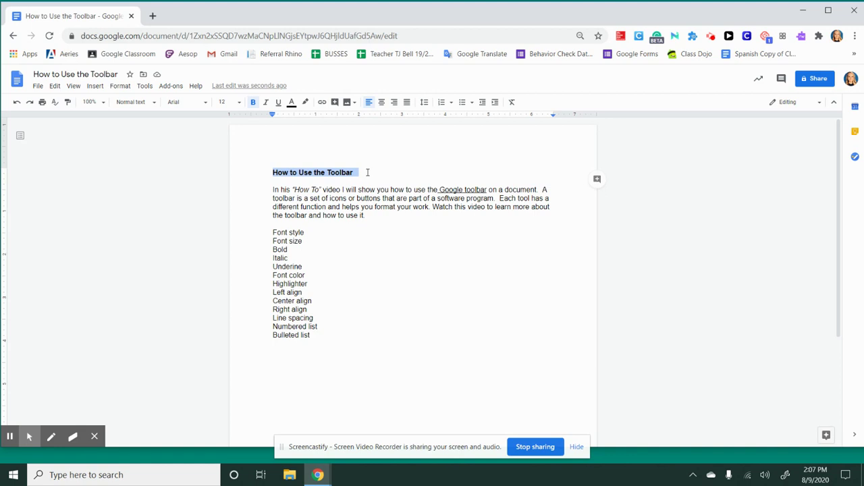
click(265, 172)
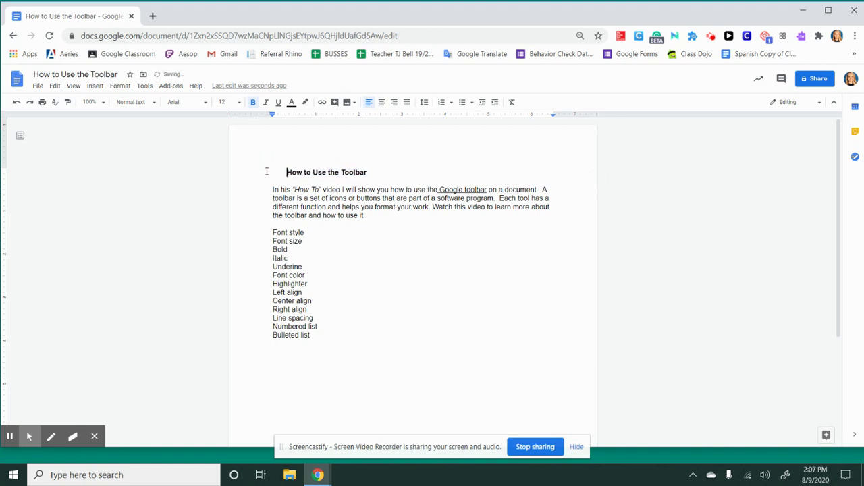
key(BackSpace)
key(BackSpace)
key(BackSpace)
key(BackSpace)
key(BackSpace)
key(BackSpace)
key(BackSpace)
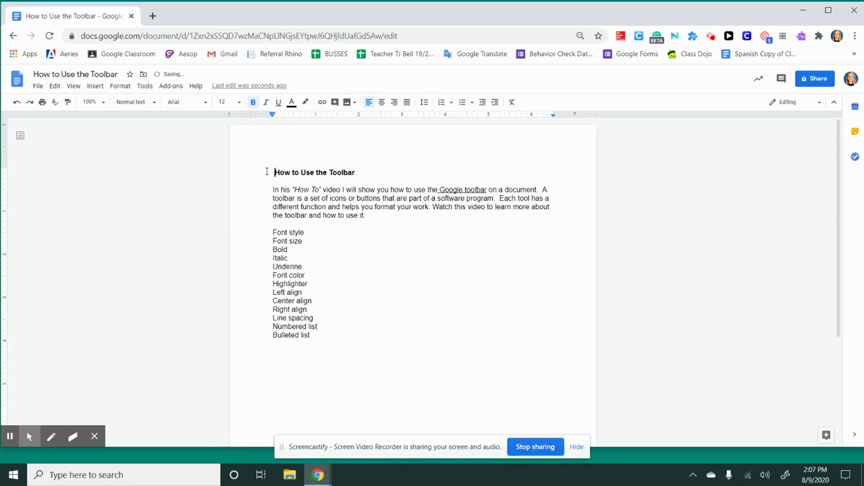
Step: Center the title "How to Use the Toolbar" on the page
triple_click(294, 172)
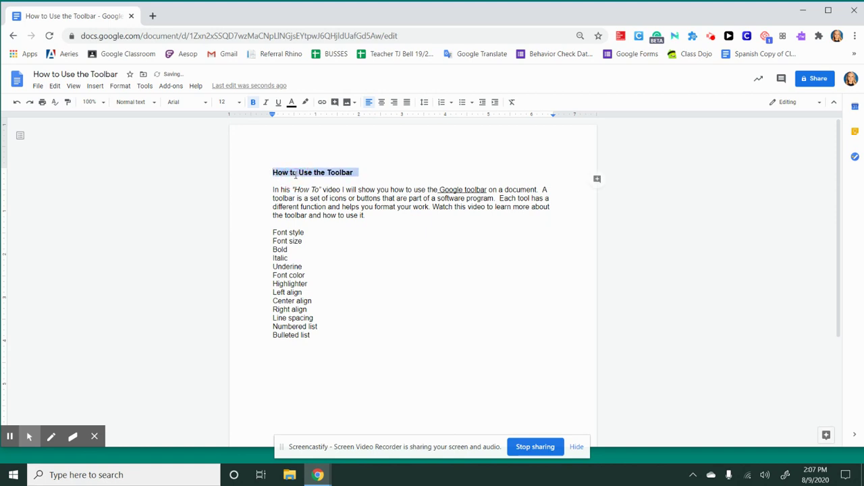
click(381, 102)
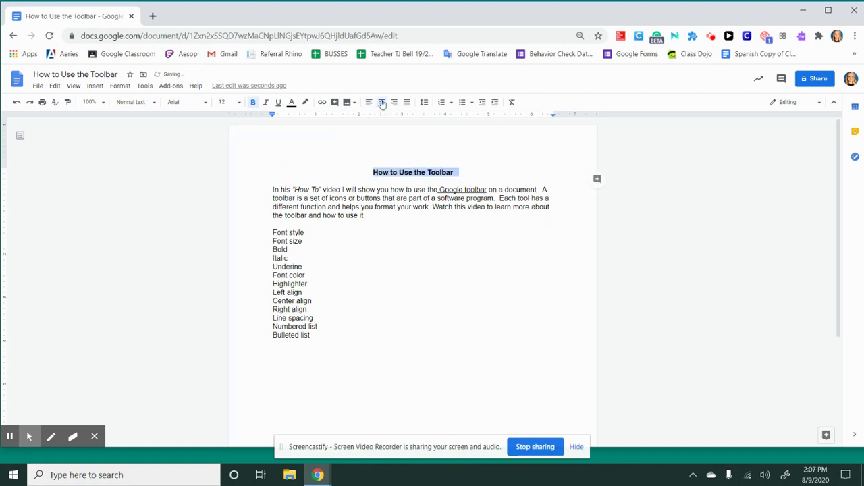
click(397, 276)
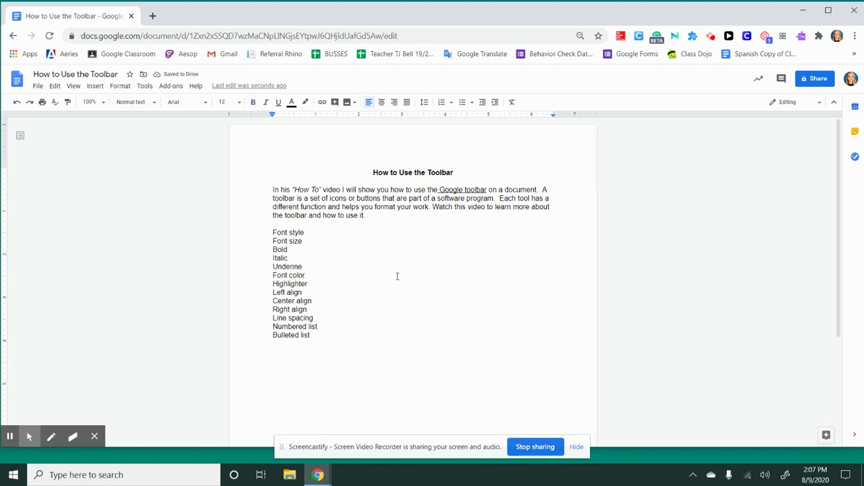
drag(369, 222, 273, 190)
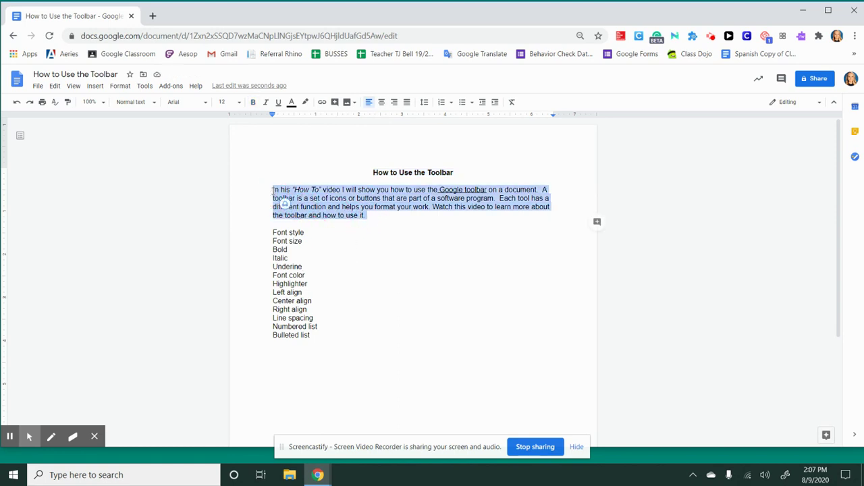
Step: Try right alignment on the intro paragraph, return it to left, and place the caret at its start
click(395, 102)
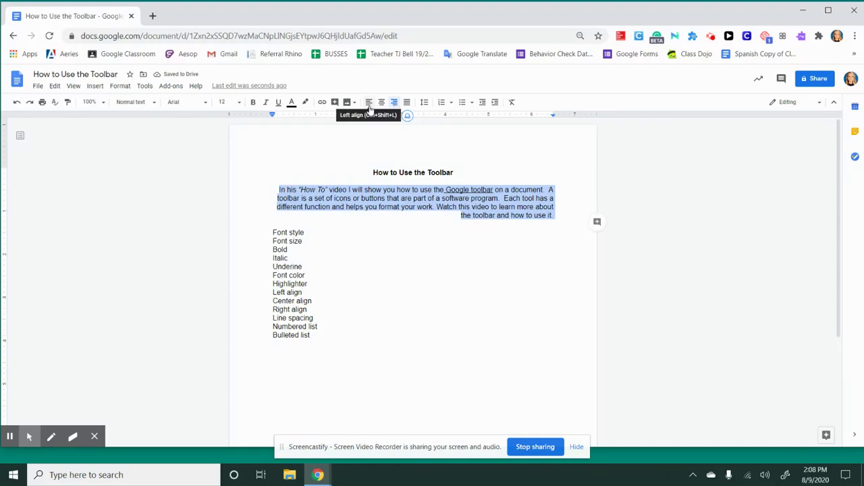
click(369, 105)
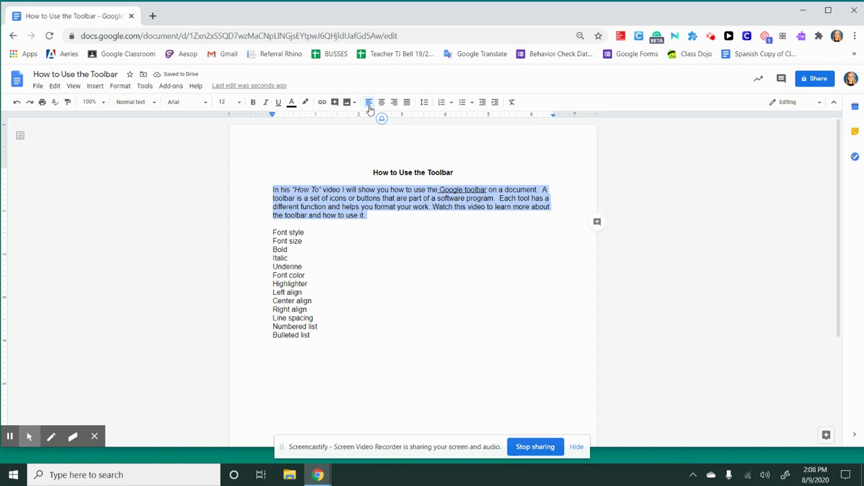
click(272, 190)
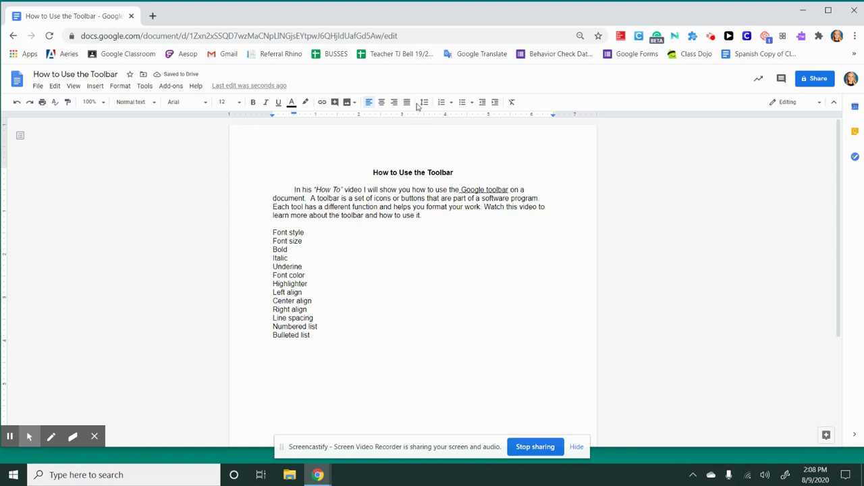
Step: Apply Double line spacing to the intro paragraph only
drag(424, 217, 261, 187)
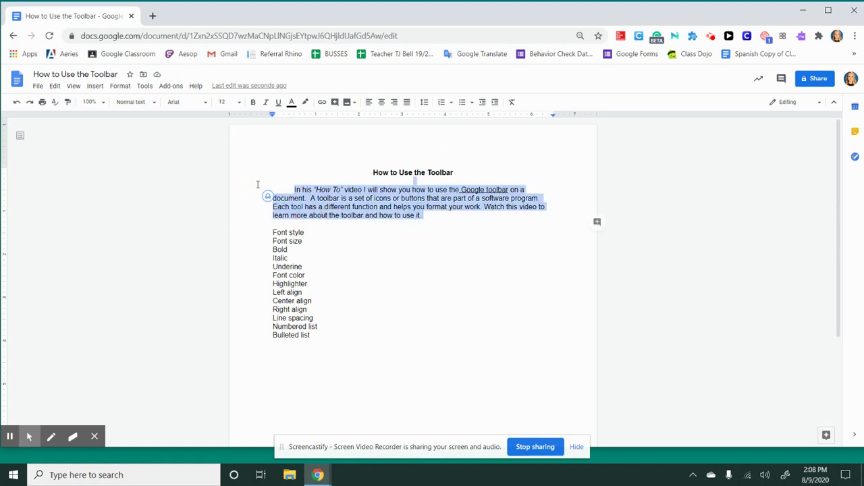
click(424, 102)
click(436, 163)
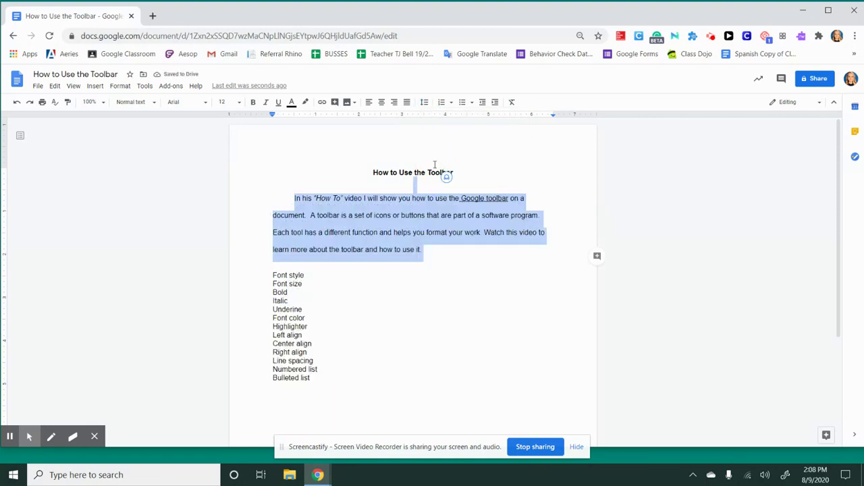
click(441, 249)
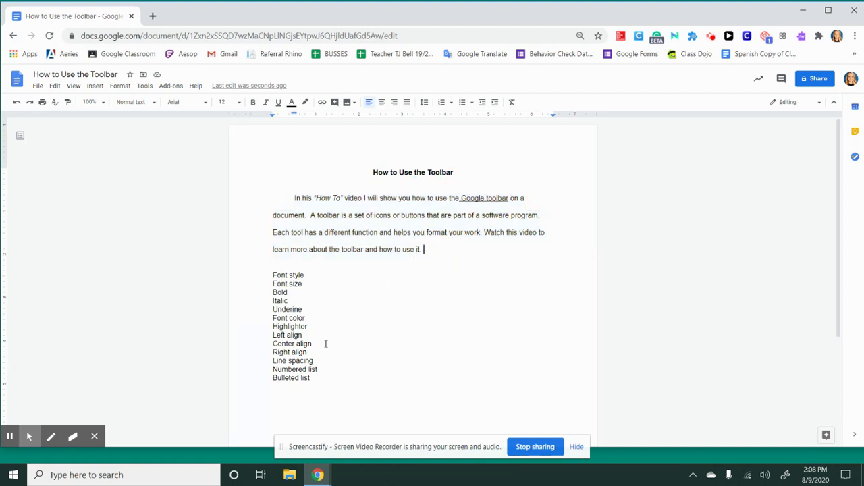
click(318, 379)
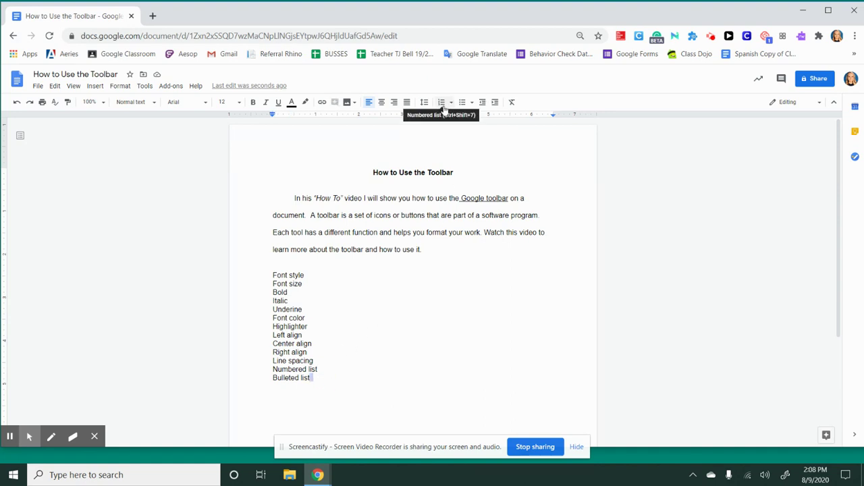
Step: Format the tool names from Font style to Bulleted list as bullets, after briefly numbering them
click(321, 379)
drag(319, 379, 255, 276)
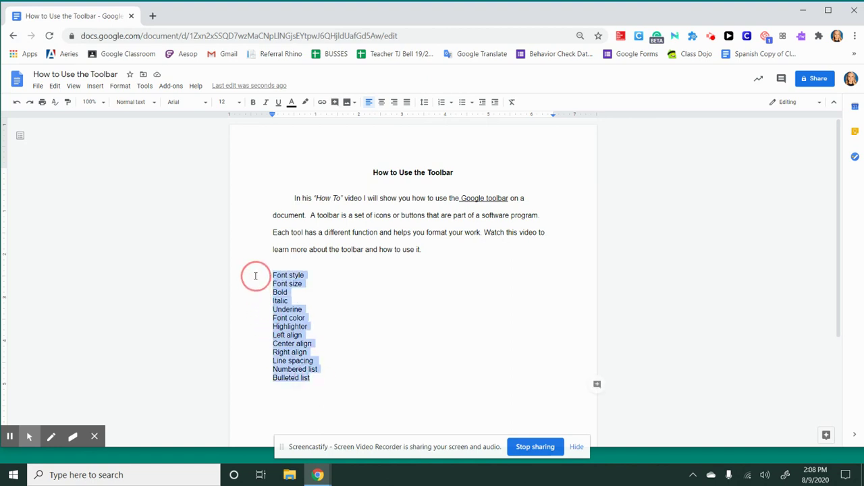
click(442, 102)
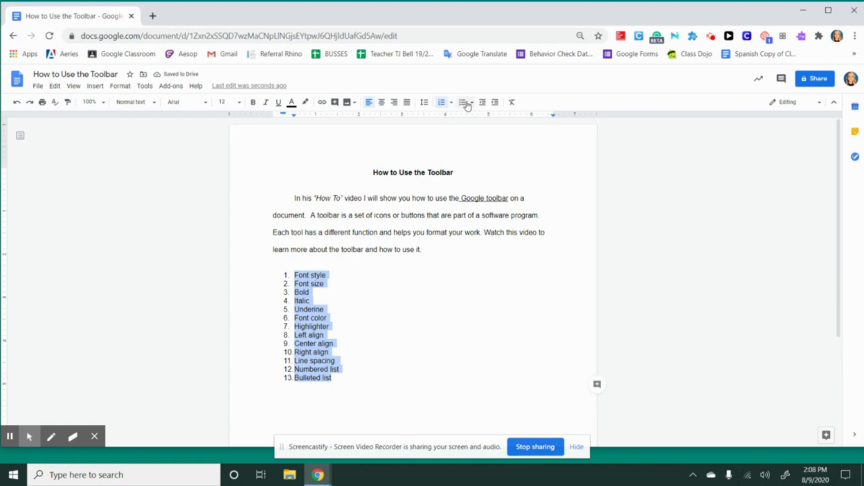
click(463, 102)
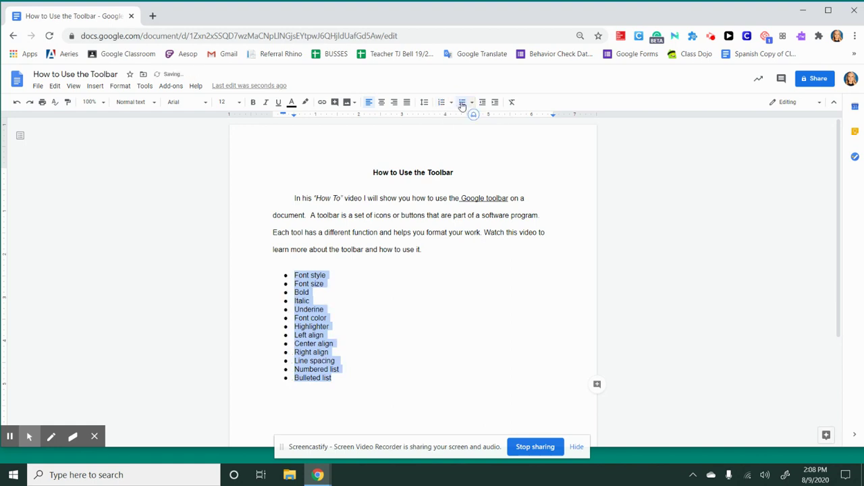
click(471, 102)
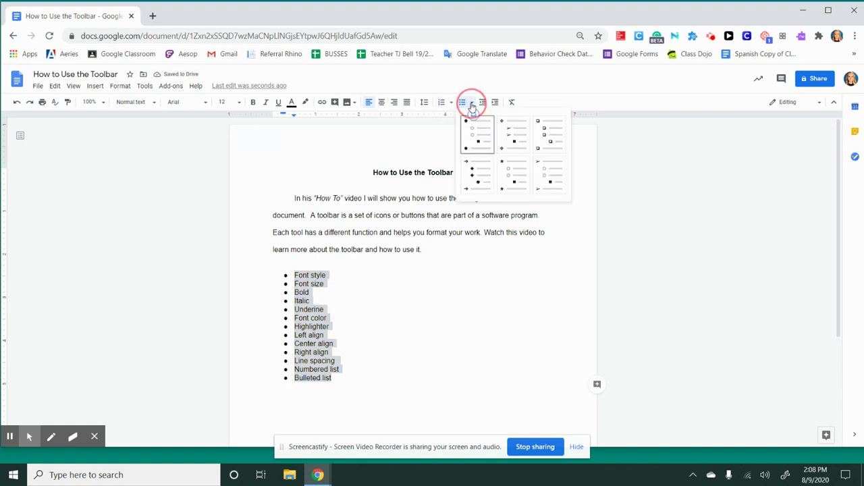